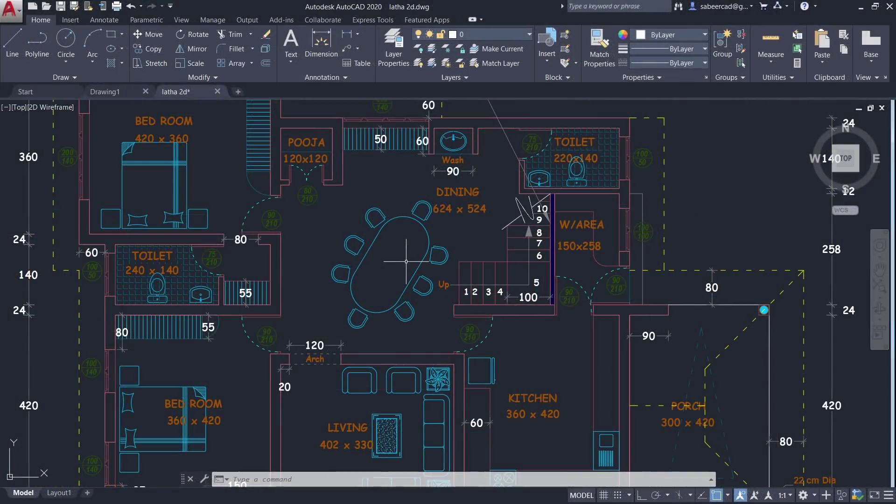
Step: Zoom in on the oval dining table and its chairs in the dining area
{"action": "scroll", "coordinate": [406, 261], "scroll_direction": "up", "scroll_amount": 2}
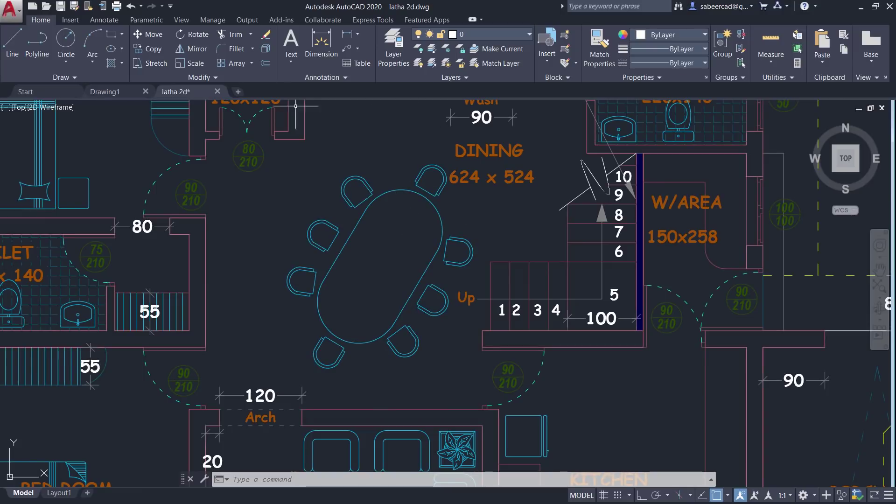
Step: Rotate the dining table set 90° about its centre point
{"action": "left_click", "coordinate": [191, 34]}
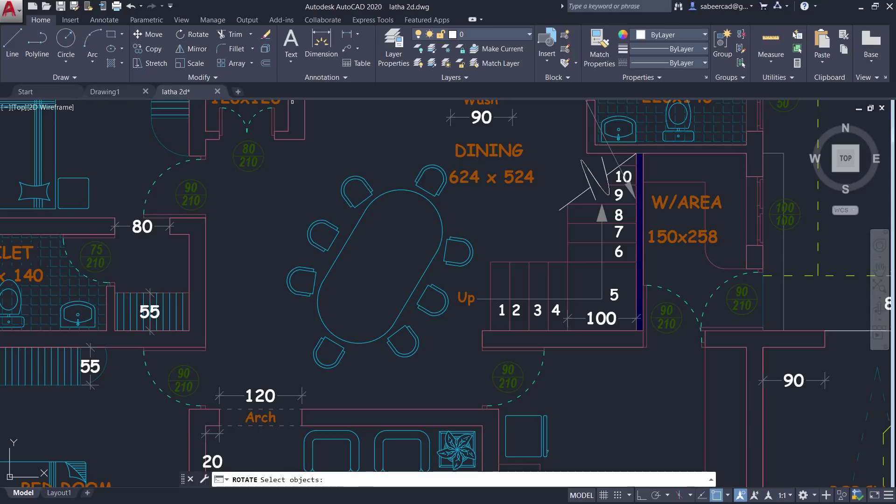
{"action": "left_click", "coordinate": [408, 305]}
{"action": "key", "text": "Return"}
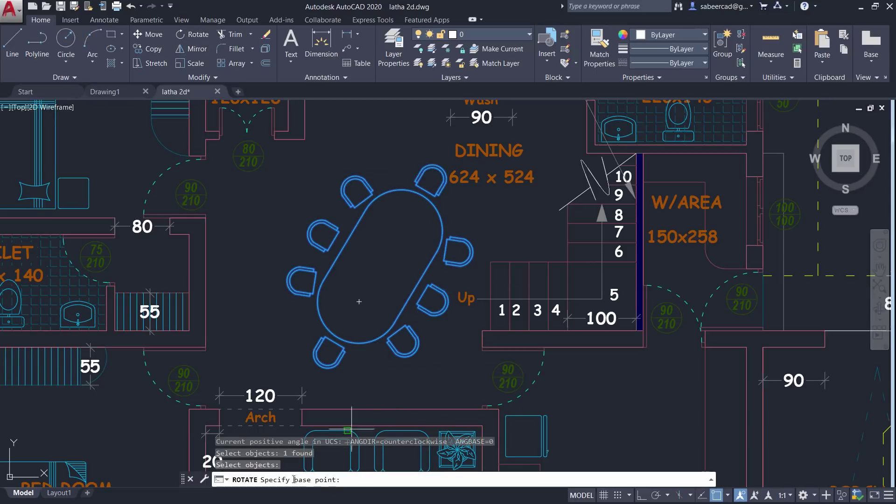
{"action": "left_click", "coordinate": [359, 302]}
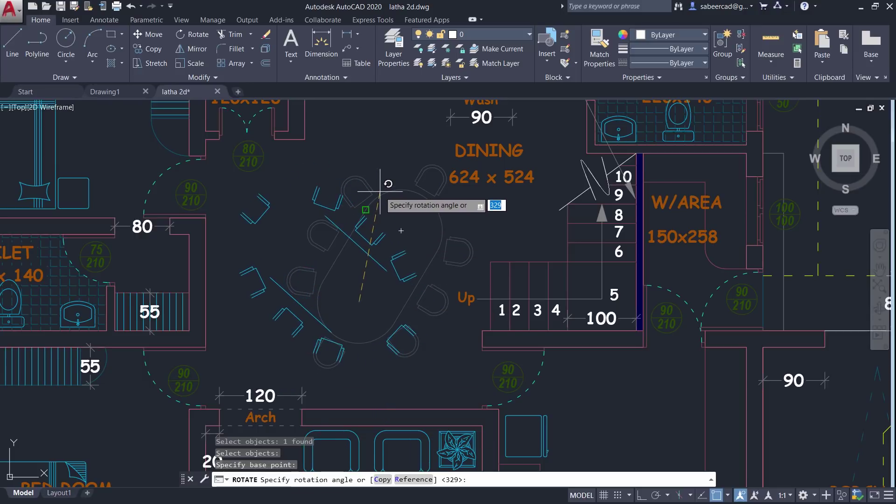
{"action": "type", "text": "90"}
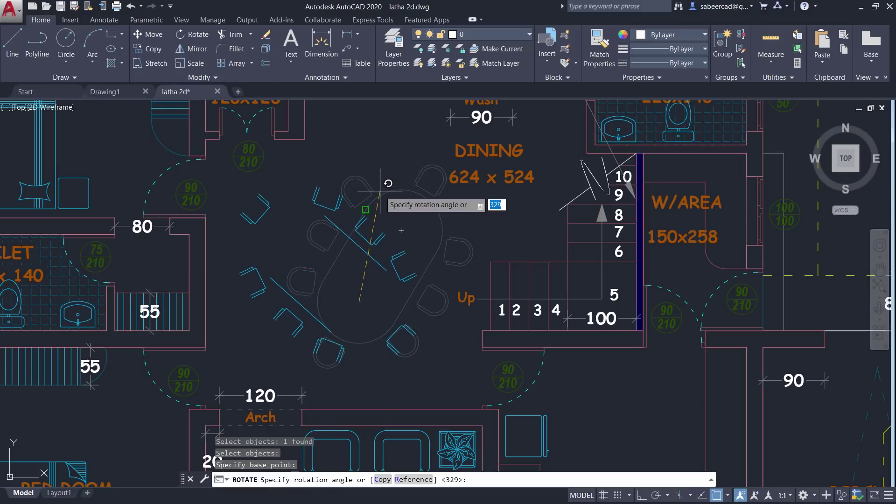
{"action": "key", "text": "Return"}
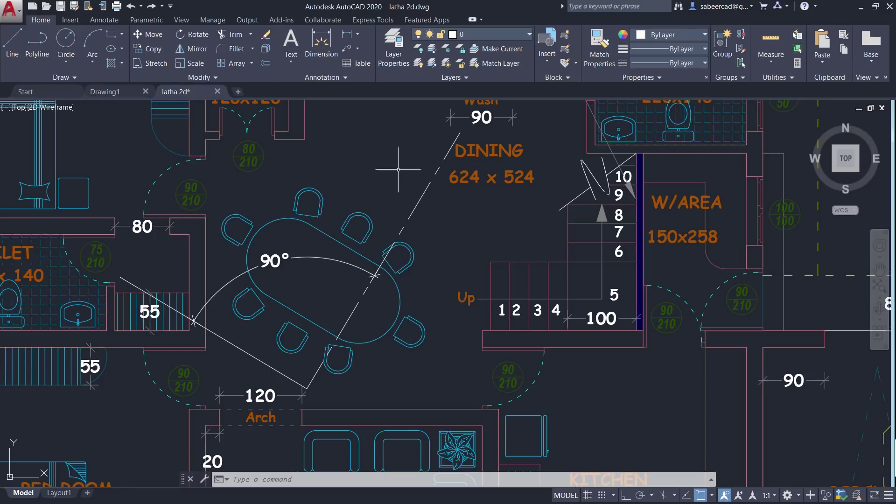
{"action": "key", "text": "ctrl+z"}
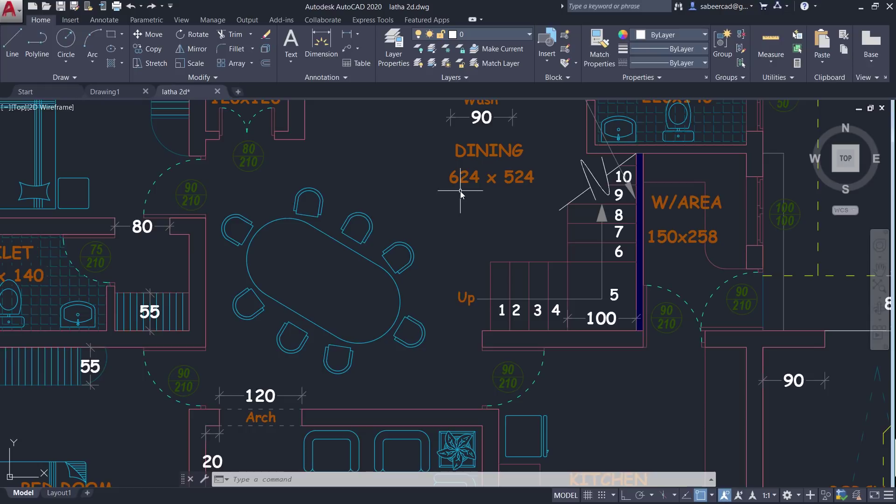
Step: Undo the 90° rotation and rerun ROTATE on the table about its centre with the Reference option
{"action": "left_click", "coordinate": [131, 6]}
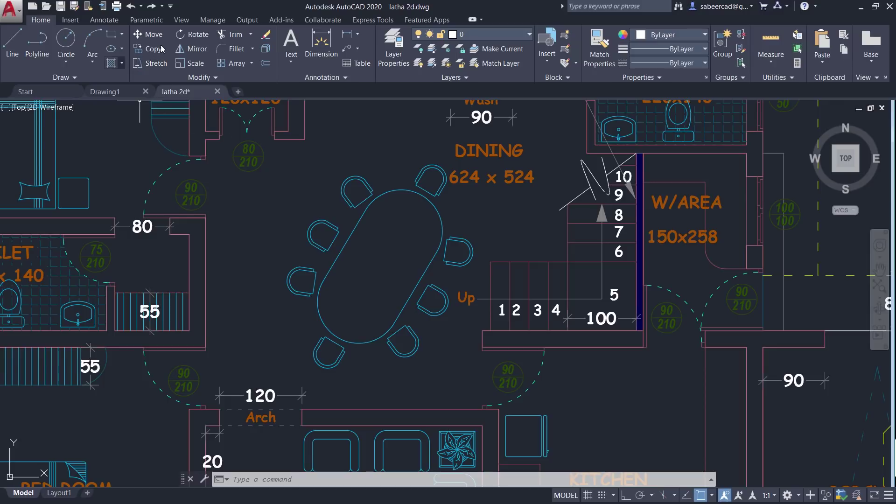
{"action": "left_click", "coordinate": [191, 34]}
{"action": "left_click", "coordinate": [429, 205]}
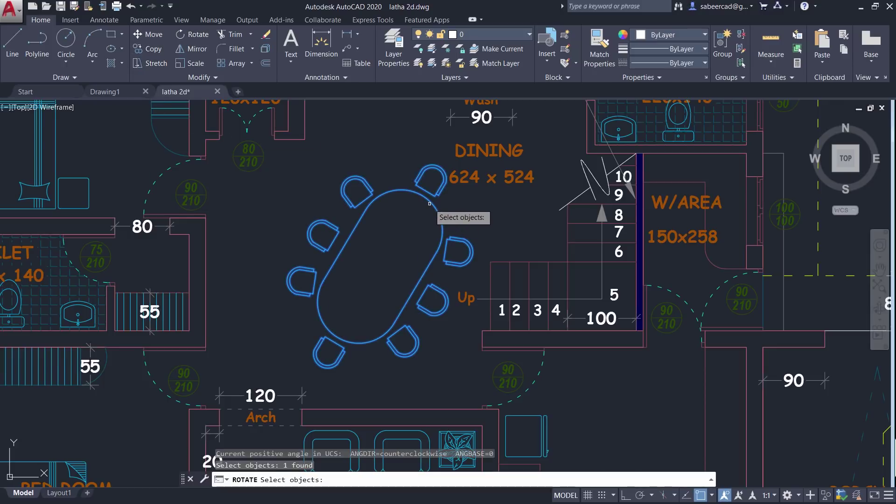
{"action": "key", "text": "Return"}
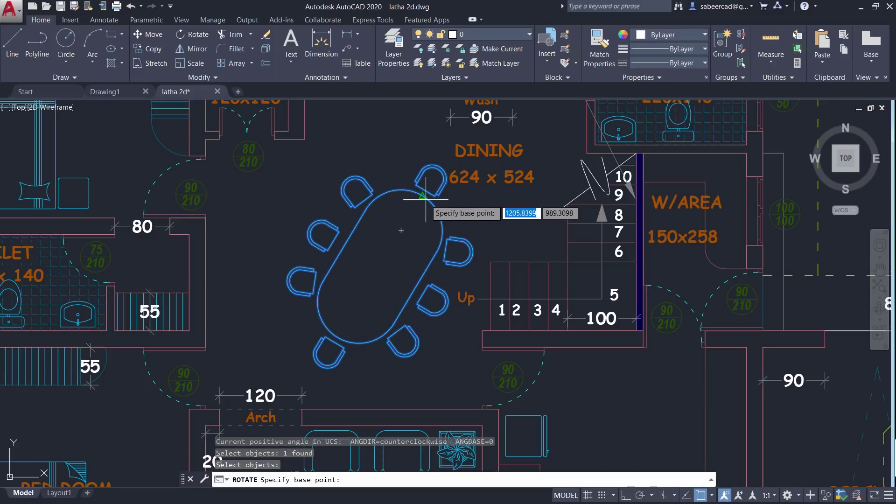
{"action": "left_click", "coordinate": [360, 301]}
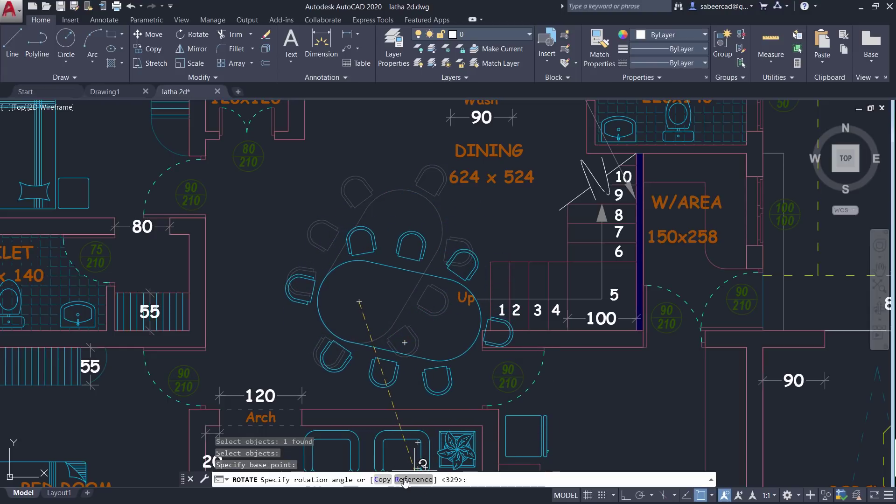
{"action": "left_click", "coordinate": [405, 481]}
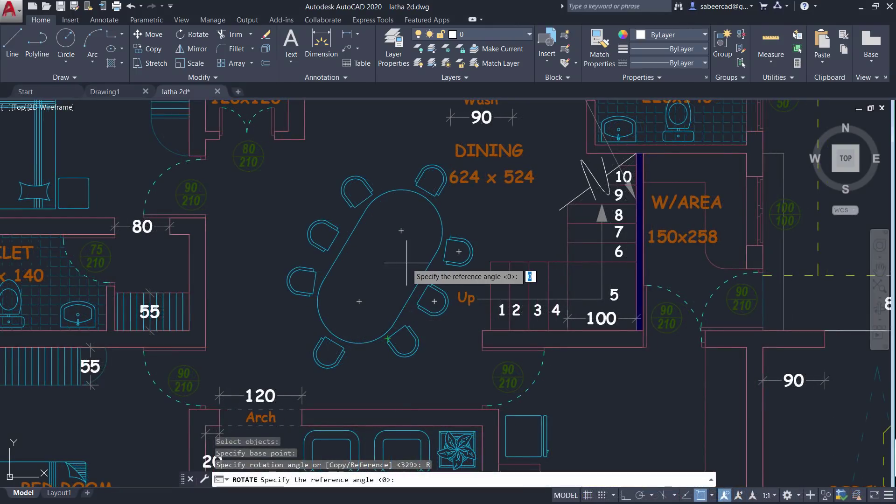
Step: Take the table's long axis as the reference angle and rotate it to 90°
{"action": "left_click", "coordinate": [395, 324]}
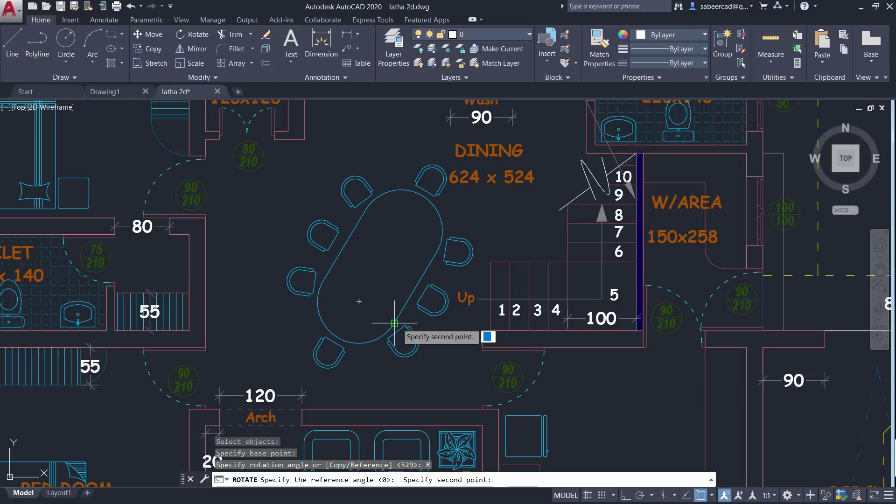
{"action": "left_click", "coordinate": [436, 252]}
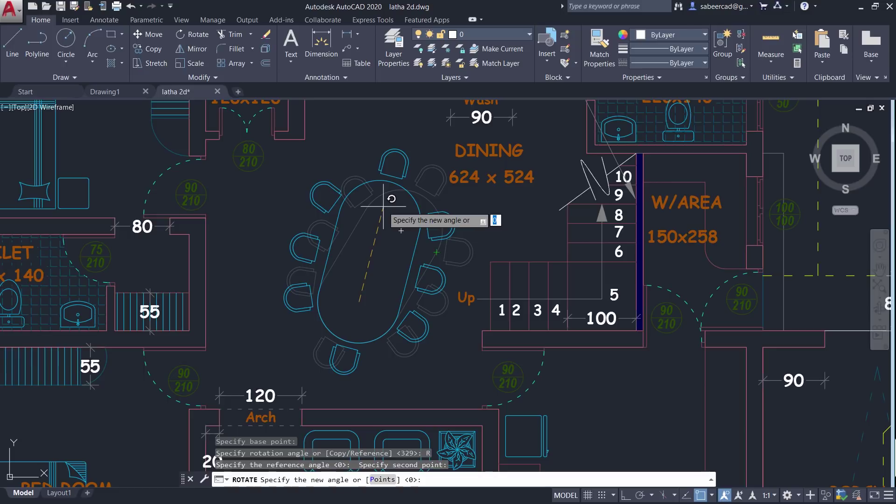
{"action": "type", "text": "90"}
{"action": "key", "text": "Return"}
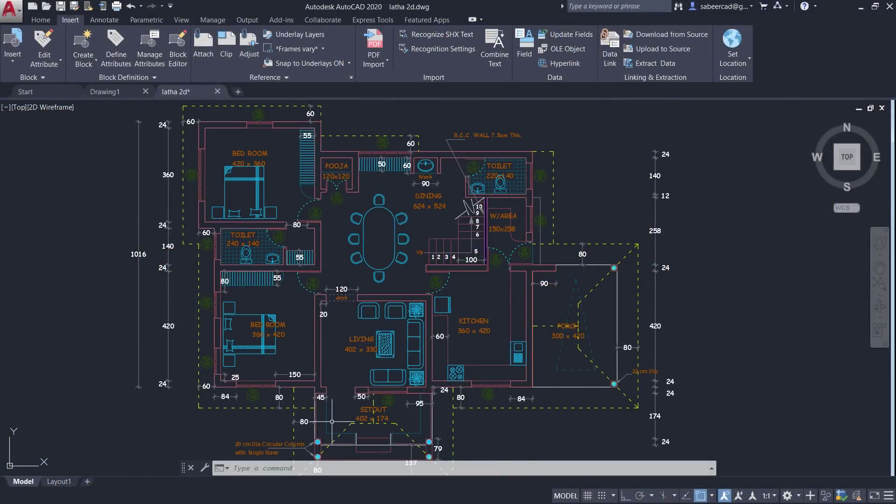
Step: Pick the 100 D 210(b) door block from the Insert gallery
{"action": "scroll", "coordinate": [332, 418], "scroll_direction": "up", "scroll_amount": 5}
{"action": "scroll", "coordinate": [327, 397], "scroll_direction": "up", "scroll_amount": 3}
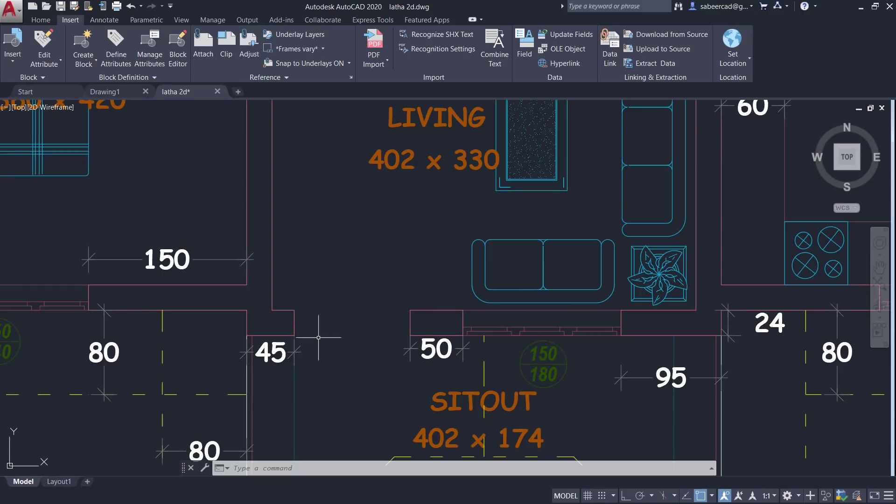
{"action": "scroll", "coordinate": [322, 390], "scroll_direction": "down", "scroll_amount": 3}
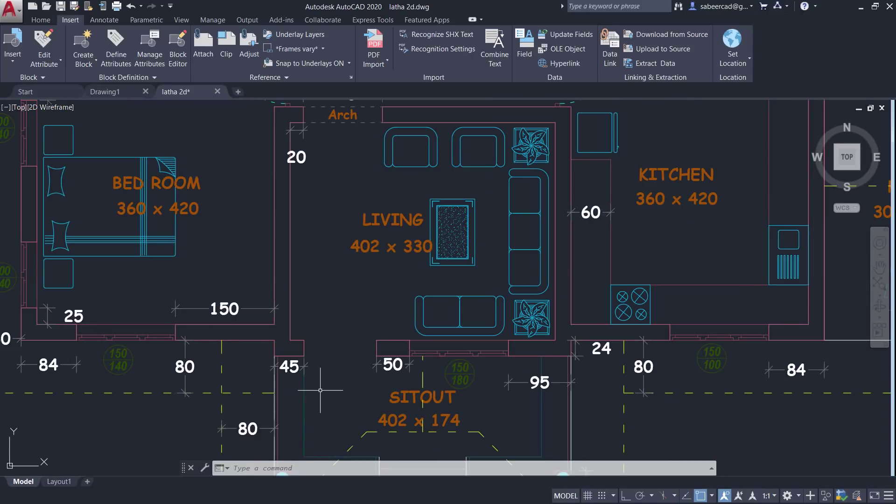
{"action": "left_click", "coordinate": [41, 20]}
{"action": "left_click", "coordinate": [77, 22]}
{"action": "left_click", "coordinate": [13, 49]}
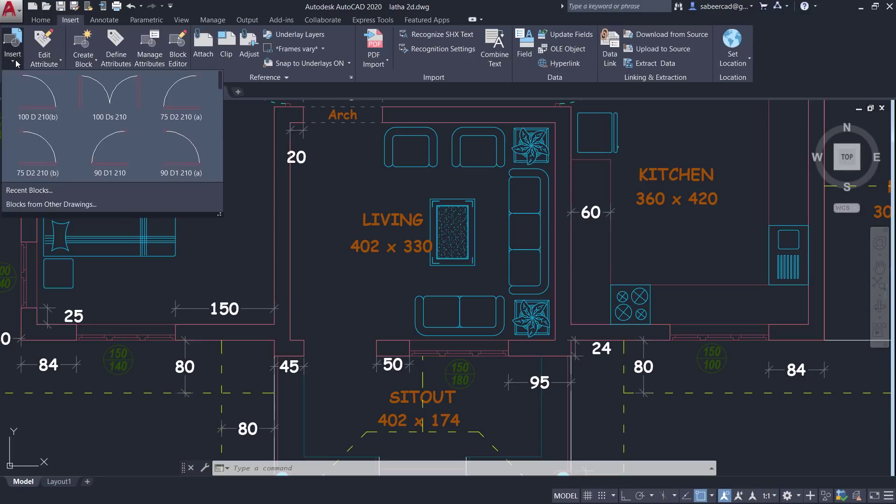
{"action": "left_click", "coordinate": [40, 116]}
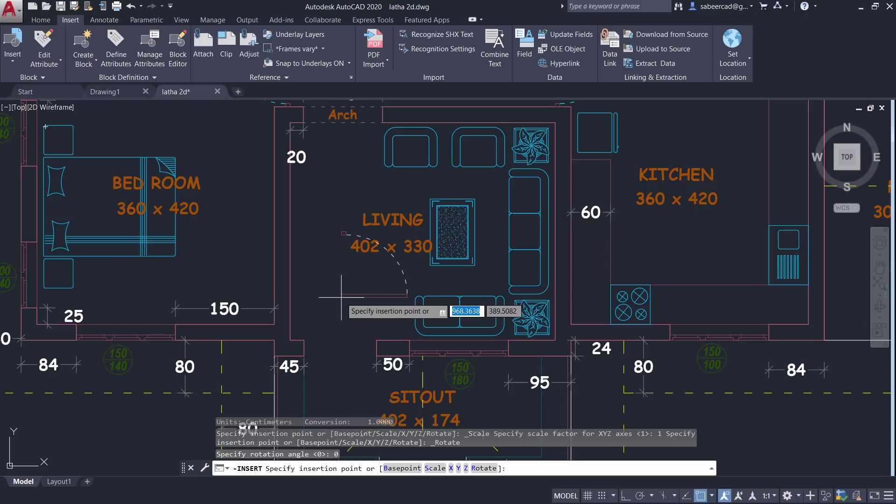
Step: Rotate the door 90° and place it at the living room–sitout opening corner
{"action": "middle_click_drag", "start_coordinate": [334, 359], "coordinate": [269, 306]}
{"action": "scroll", "coordinate": [269, 306], "scroll_direction": "up", "scroll_amount": 2}
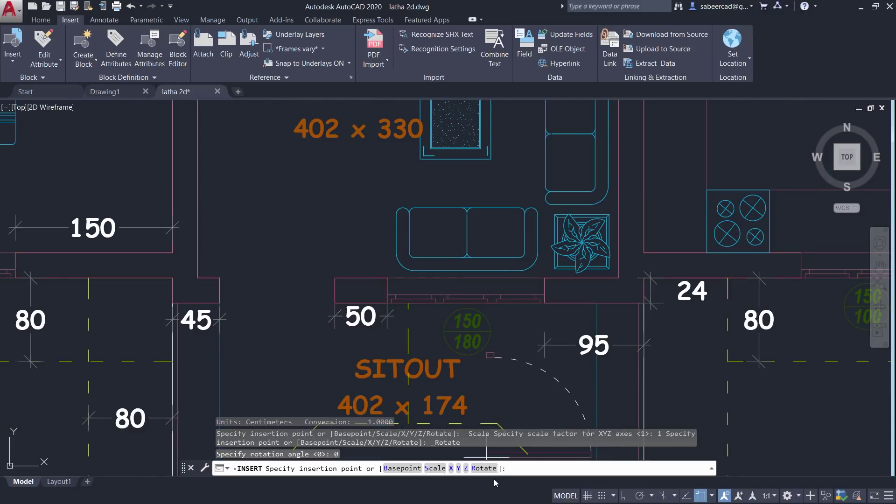
{"action": "left_click", "coordinate": [484, 469]}
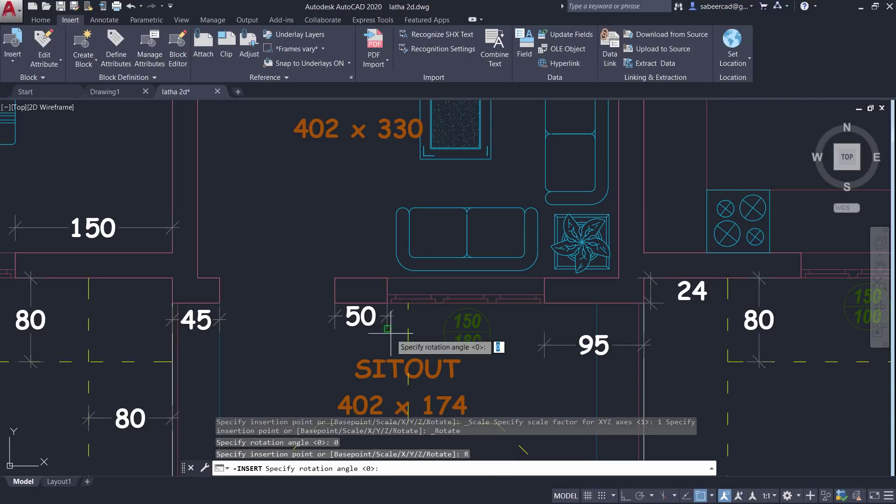
{"action": "type", "text": "9"}
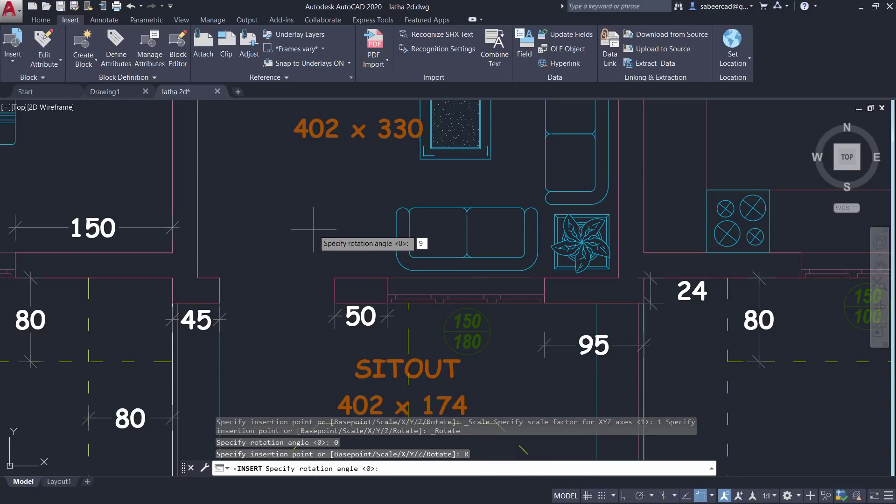
{"action": "type", "text": "0"}
{"action": "key", "text": "Return"}
{"action": "scroll", "coordinate": [266, 235], "scroll_direction": "up", "scroll_amount": 2}
{"action": "scroll", "coordinate": [267, 257], "scroll_direction": "down", "scroll_amount": 2}
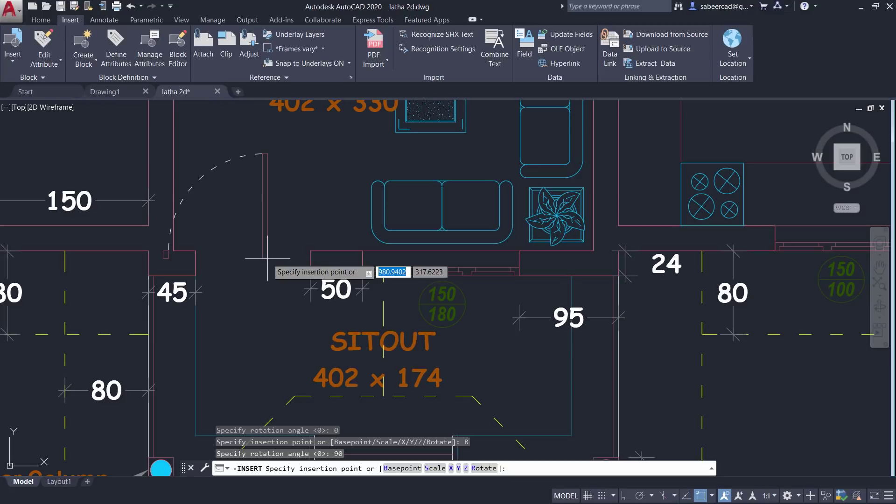
{"action": "scroll", "coordinate": [268, 258], "scroll_direction": "up", "scroll_amount": 2}
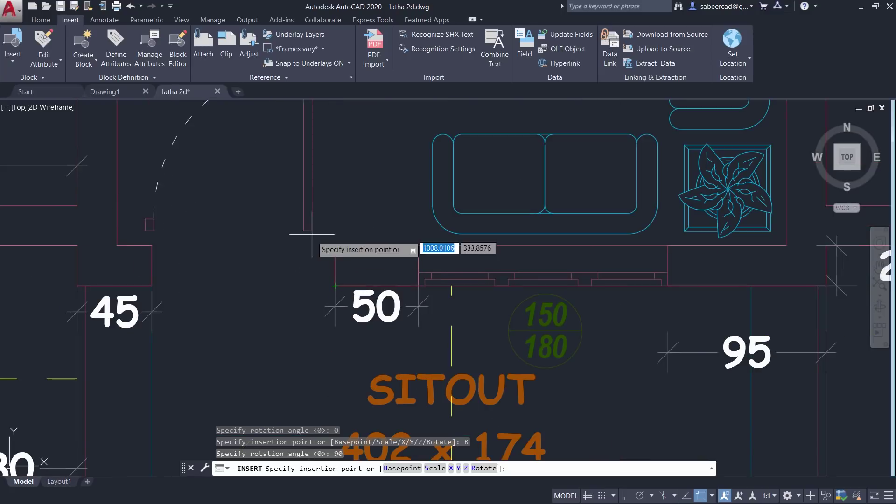
{"action": "left_click", "coordinate": [336, 286]}
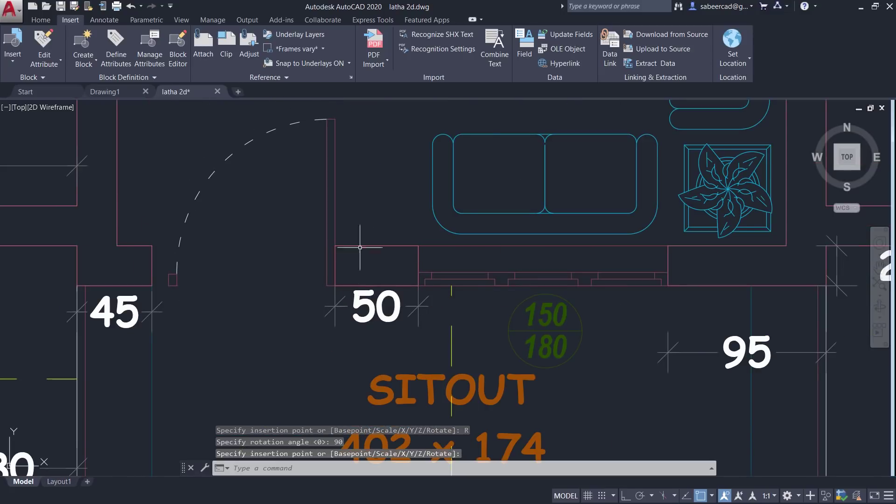
Step: Scale the door from its bottom corner by reference so it reaches the opening's far wall endpoint
{"action": "middle_click_drag", "start_coordinate": [182, 286], "coordinate": [196, 347]}
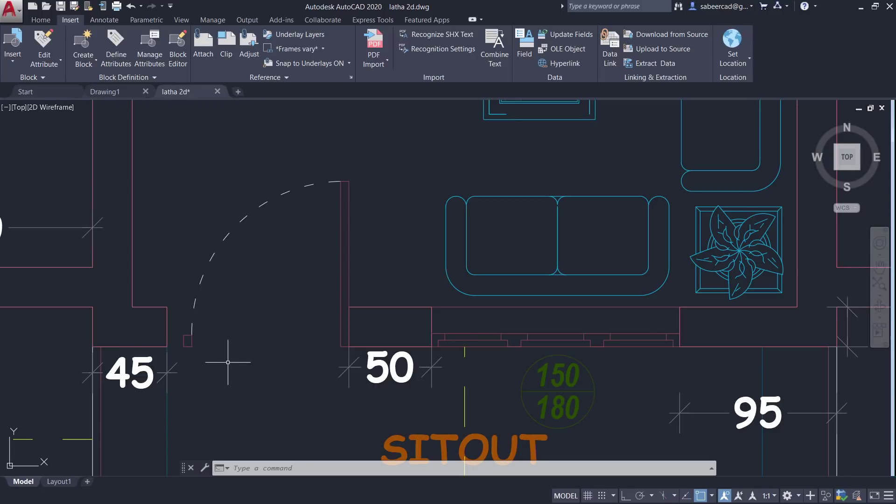
{"action": "left_click", "coordinate": [41, 20]}
{"action": "left_click", "coordinate": [195, 64]}
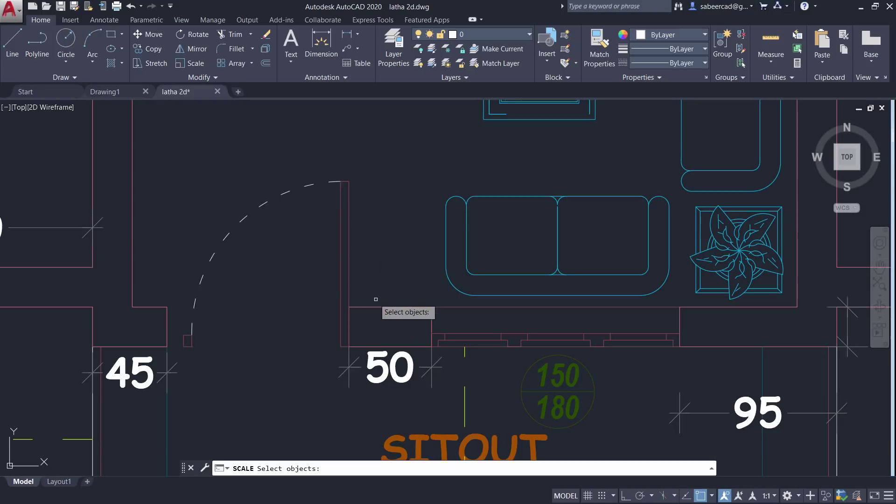
{"action": "left_click", "coordinate": [349, 292]}
{"action": "key", "text": "Return"}
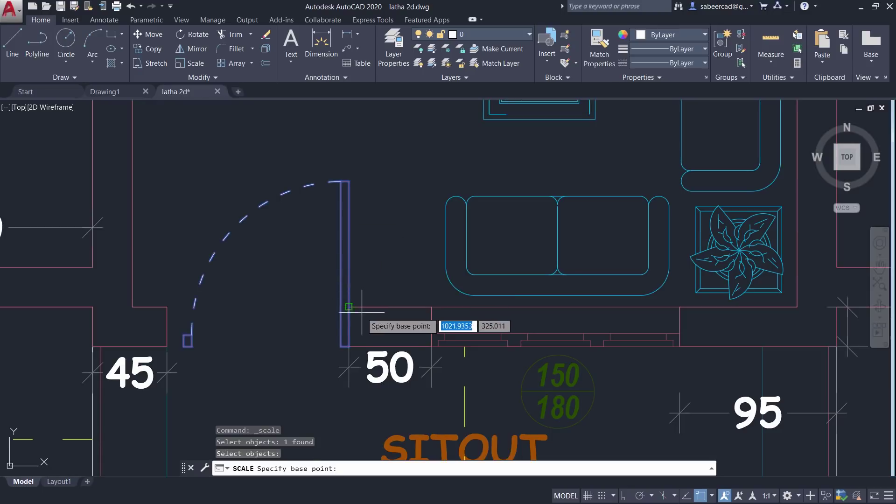
{"action": "left_click", "coordinate": [349, 346]}
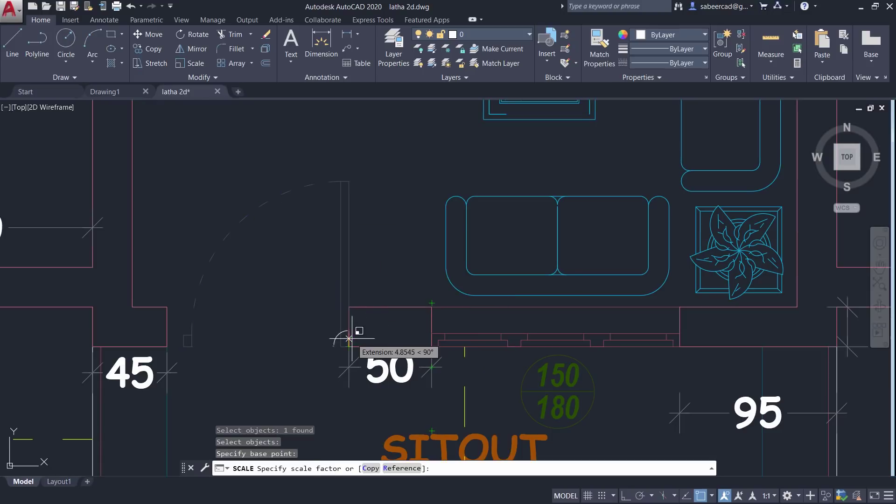
{"action": "left_click", "coordinate": [401, 468]}
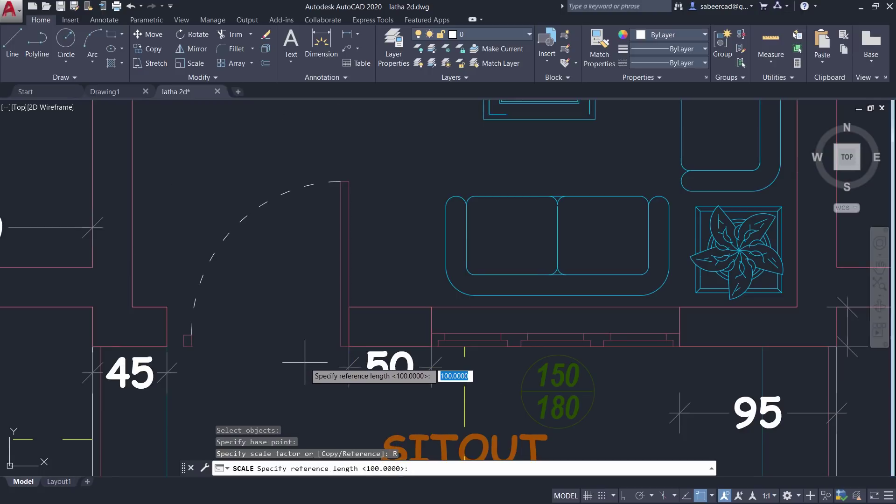
{"action": "left_click", "coordinate": [349, 346]}
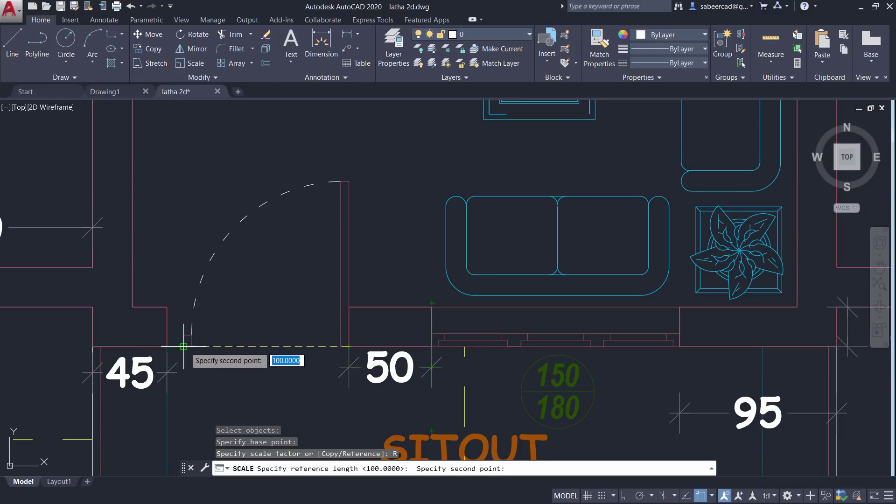
{"action": "left_click", "coordinate": [184, 346]}
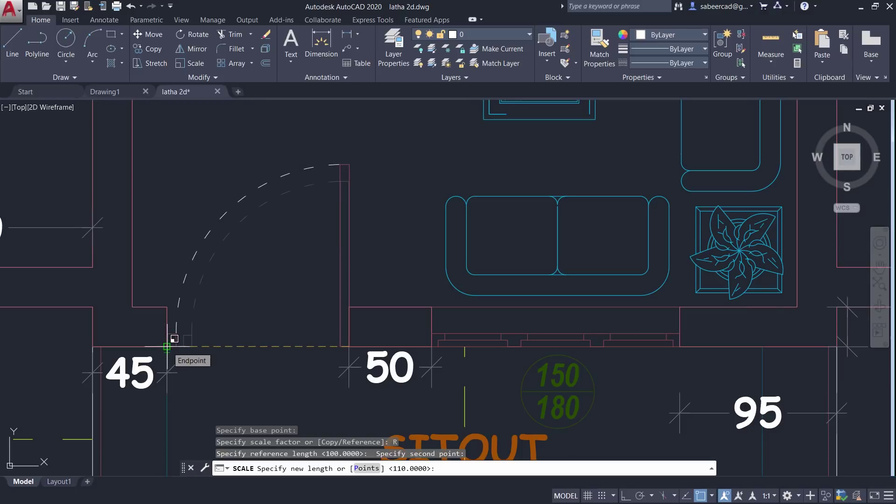
{"action": "left_click", "coordinate": [167, 347]}
{"action": "scroll", "coordinate": [208, 354], "scroll_direction": "down", "scroll_amount": 2}
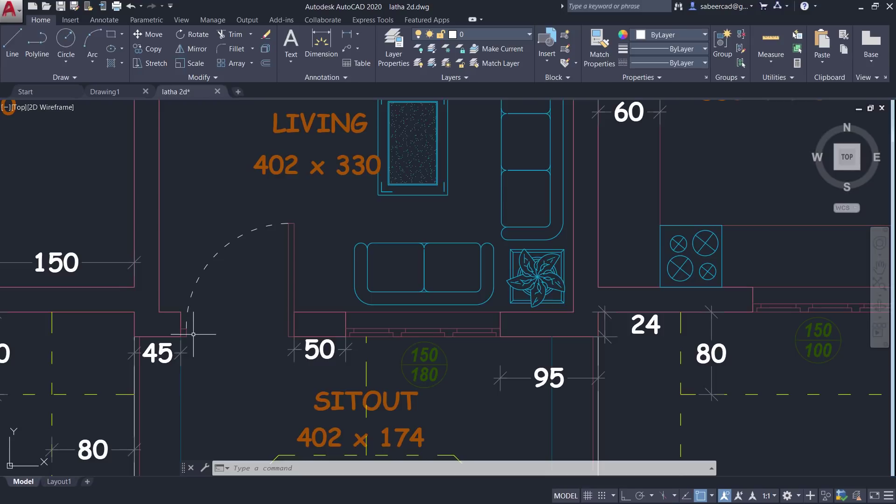
{"action": "scroll", "coordinate": [309, 297], "scroll_direction": "down", "scroll_amount": 2}
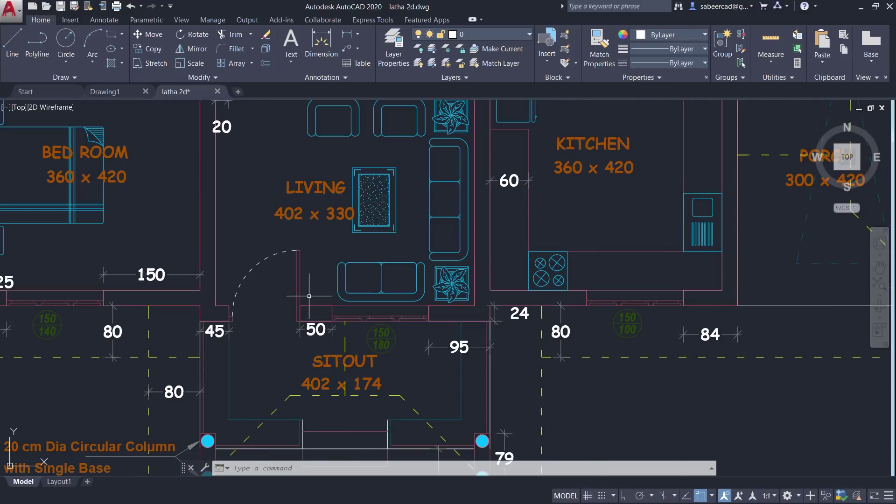
{"action": "scroll", "coordinate": [310, 296], "scroll_direction": "up", "scroll_amount": 2}
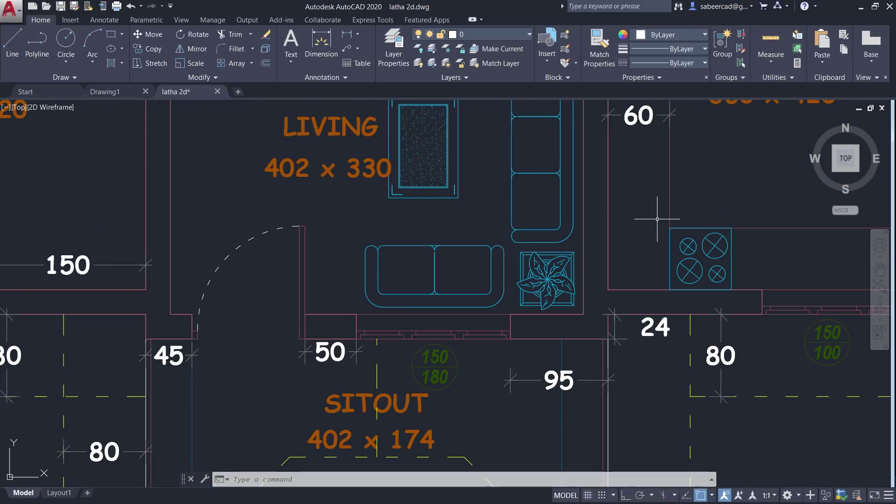